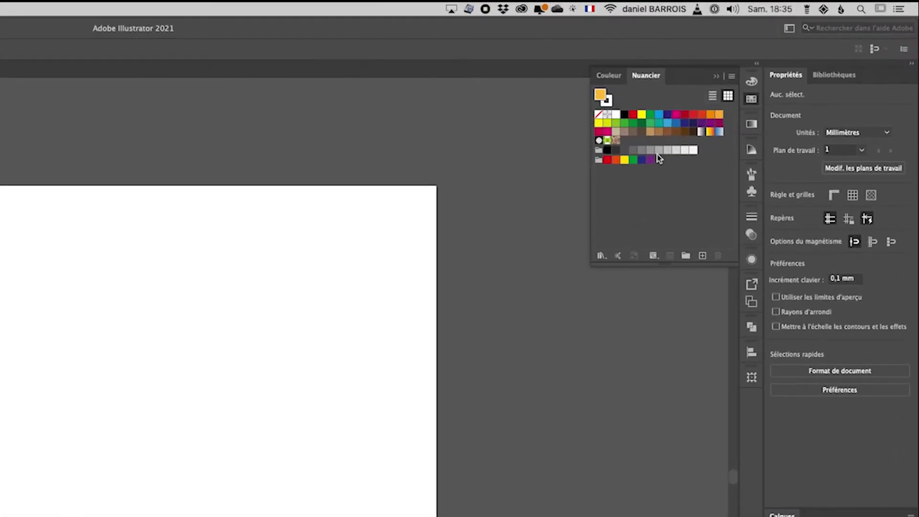
- Select all unused swatches in the Swatches panel and delete them, confirming with Oui
{"action": "left_click", "coordinate": [733, 76]}
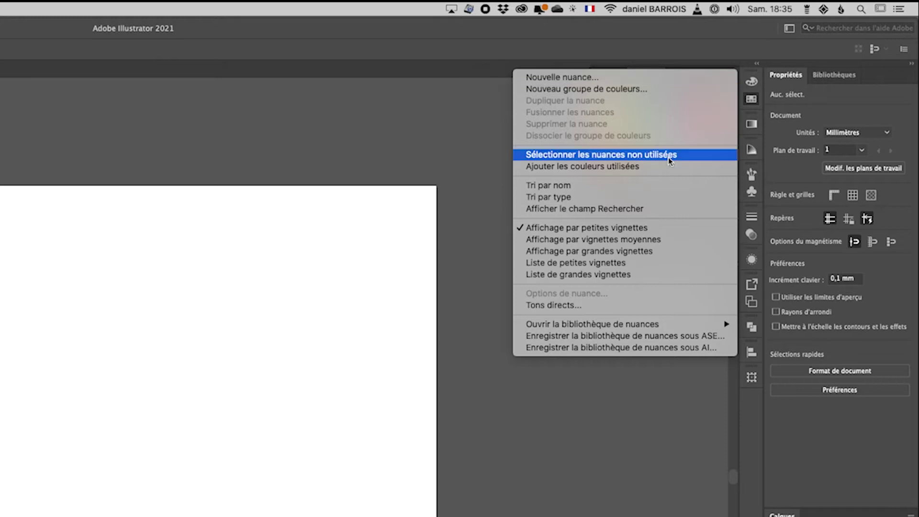
{"action": "left_click", "coordinate": [616, 154]}
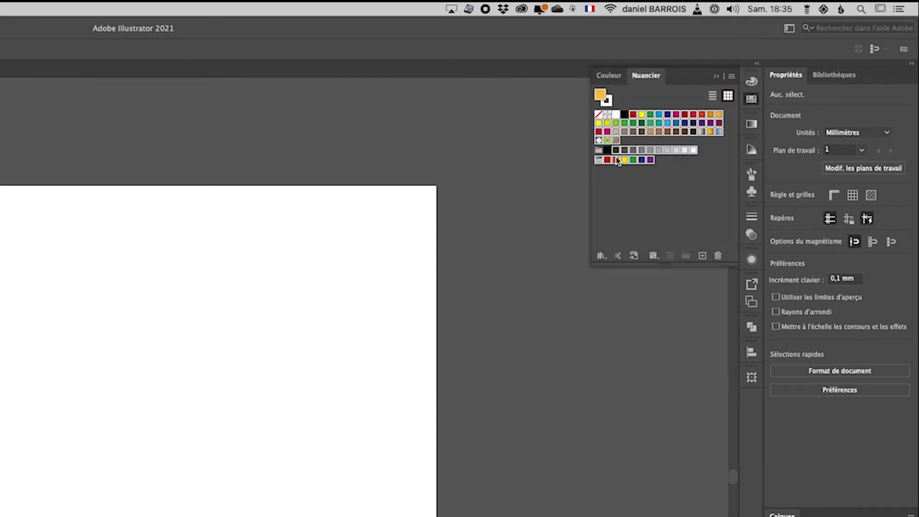
{"action": "left_click", "coordinate": [718, 256]}
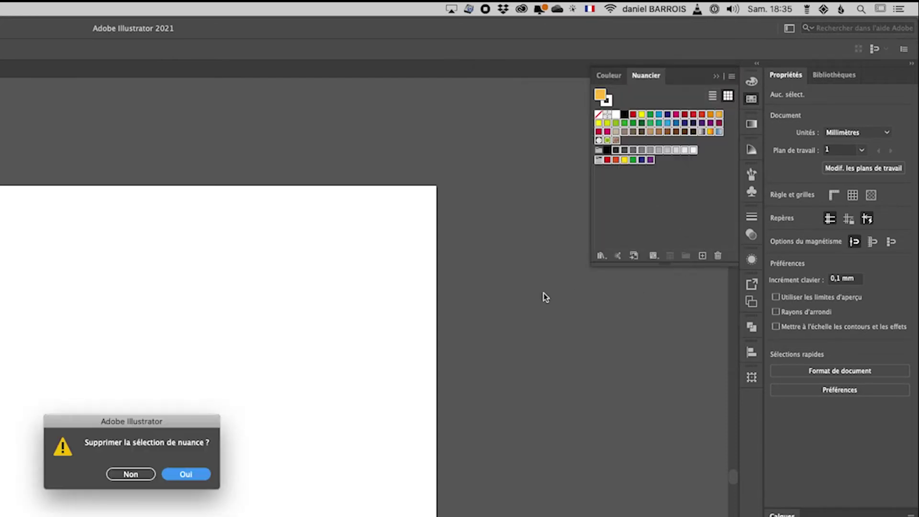
{"action": "left_click", "coordinate": [194, 473]}
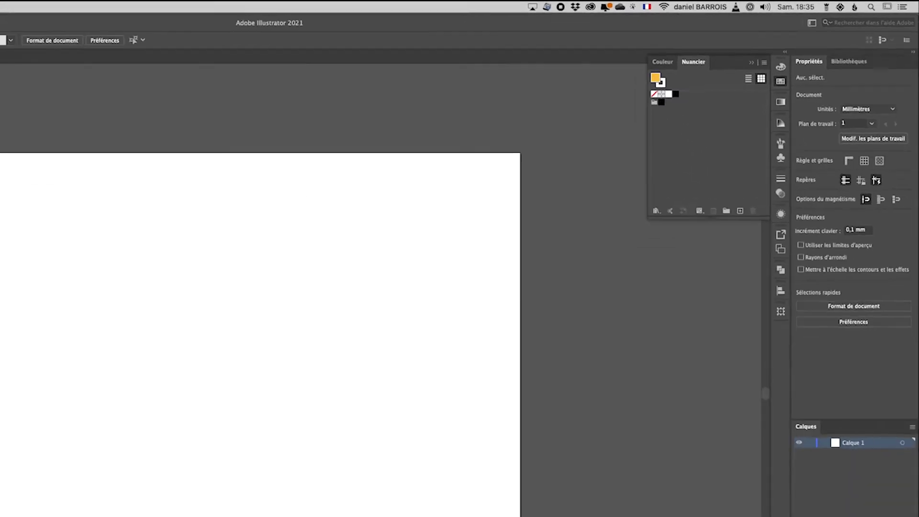
- Import the seaside sunset photo and drag to place it in the artboard's upper-left area
{"action": "left_click", "coordinate": [58, 4]}
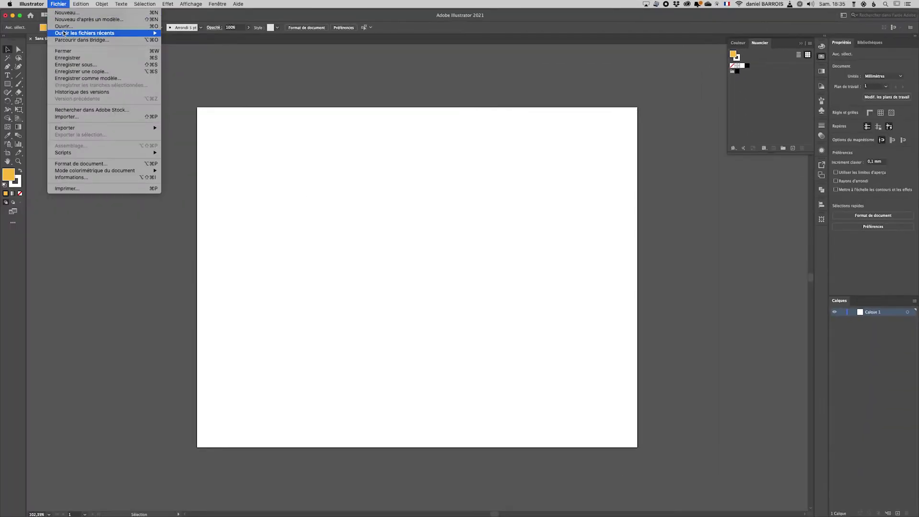
{"action": "left_click", "coordinate": [81, 118]}
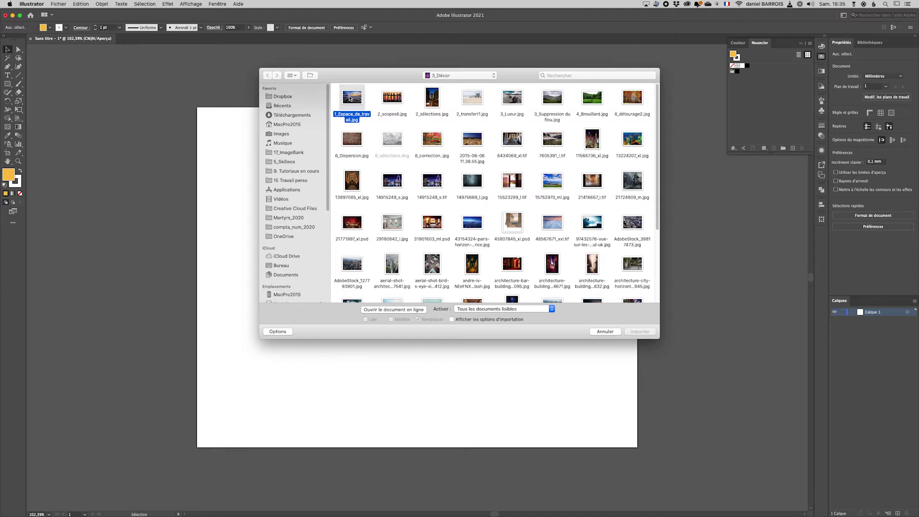
{"action": "double_click", "coordinate": [346, 99]}
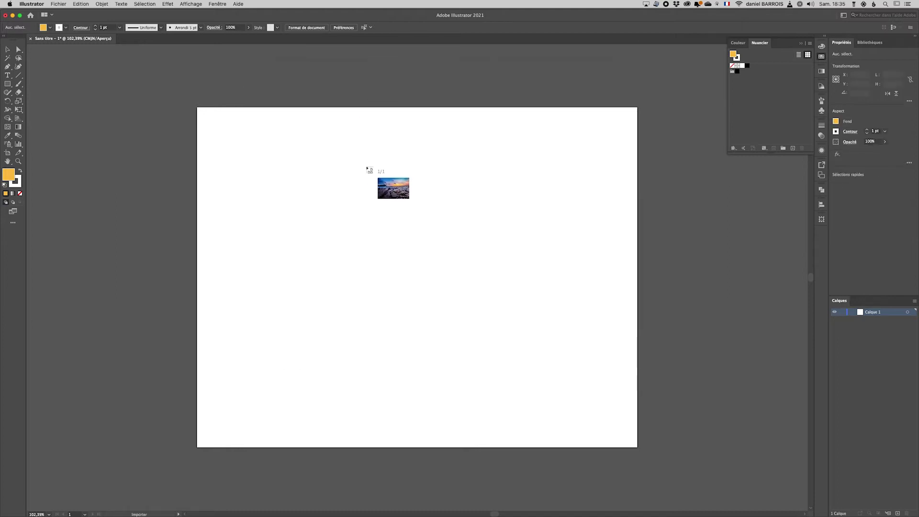
{"action": "left_click_drag", "start_coordinate": [229, 155], "coordinate": [528, 354]}
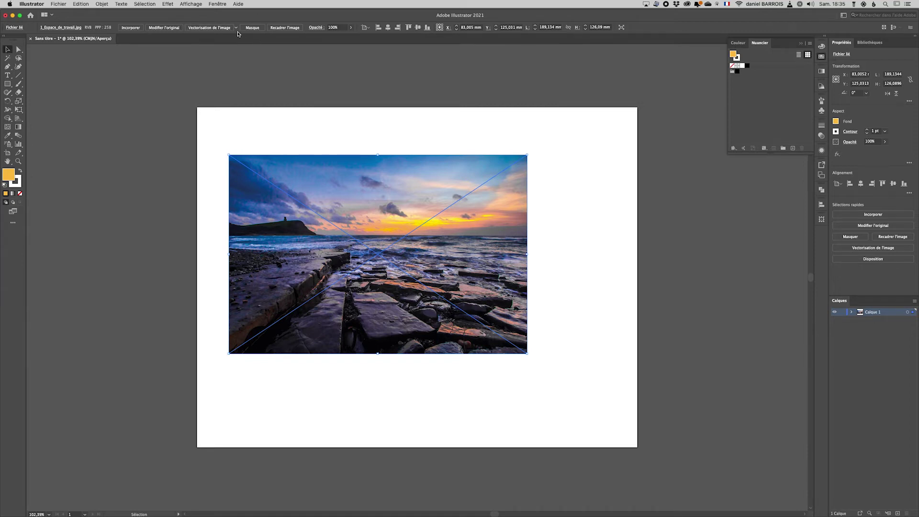
- Image Trace the selected photo with the 16 couleurs preset
{"action": "left_click", "coordinate": [236, 28]}
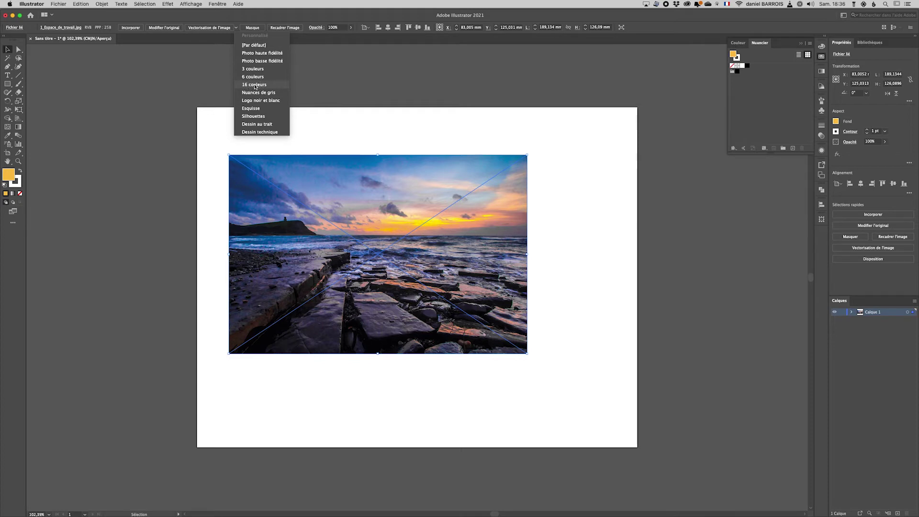
{"action": "left_click", "coordinate": [255, 84]}
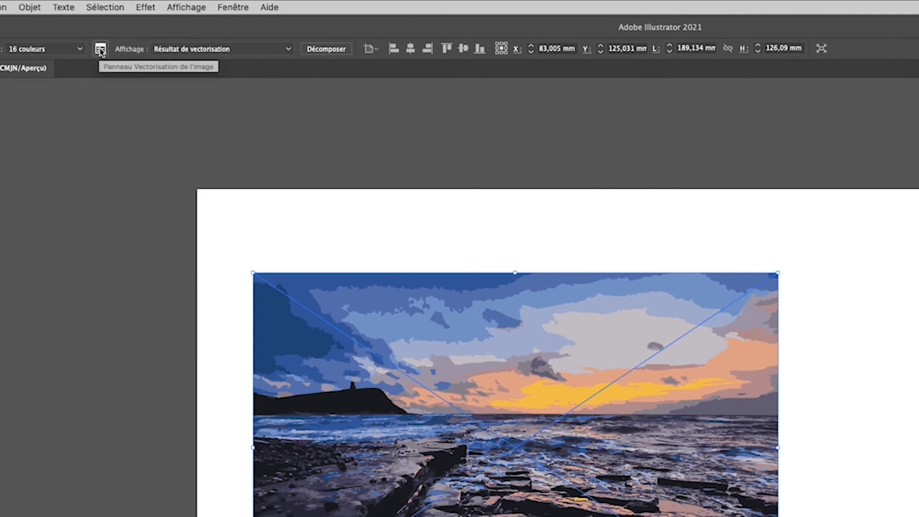
- Raise the Image Trace Couleurs slider to 30, then close the Image Trace panel
{"action": "left_click", "coordinate": [101, 50]}
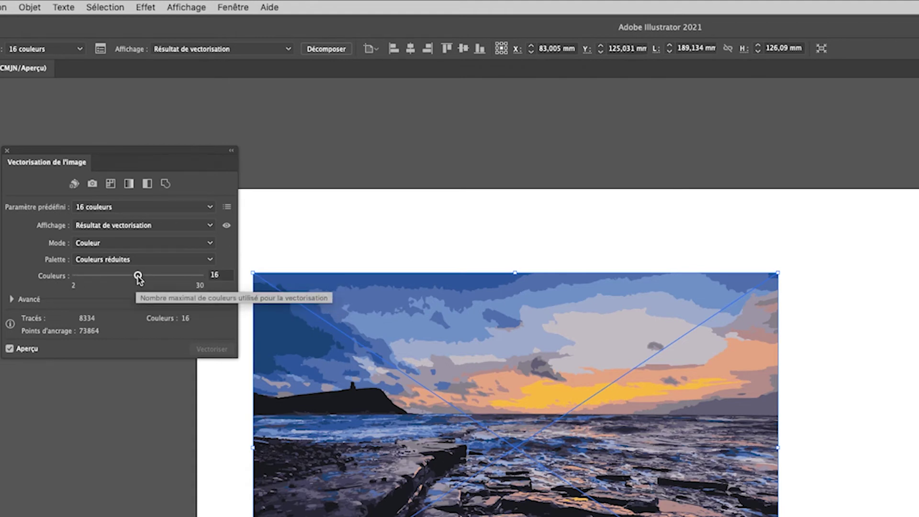
{"action": "left_click_drag", "start_coordinate": [139, 276], "coordinate": [202, 276]}
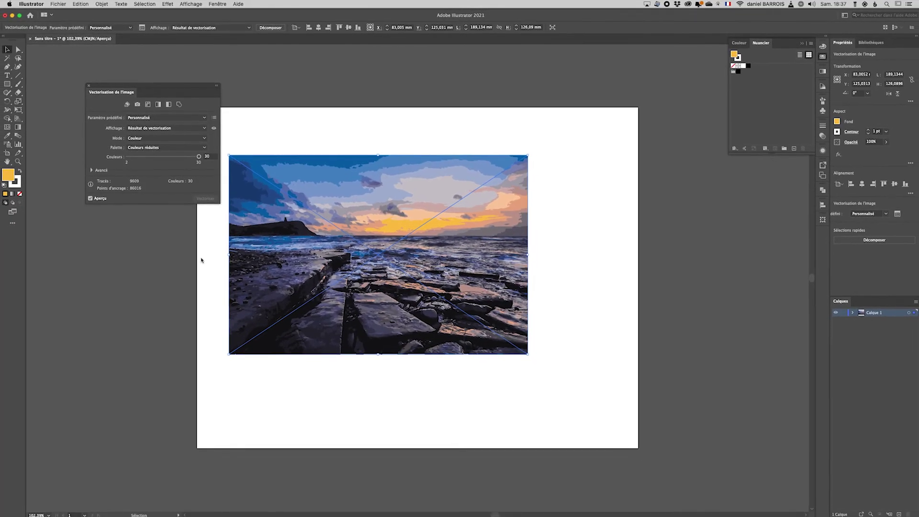
{"action": "left_click", "coordinate": [89, 87]}
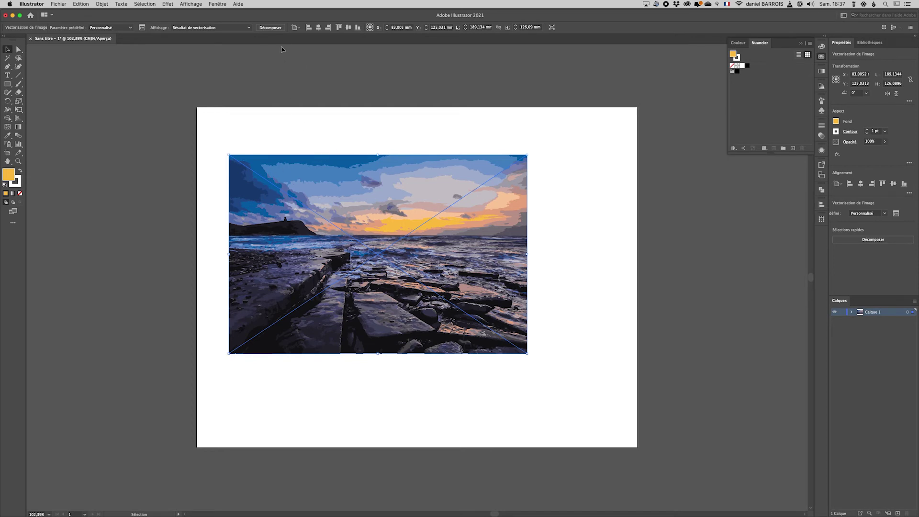
- Expand (Décomposer) the 30-colour trace into editable vector paths
{"action": "left_click", "coordinate": [271, 28]}
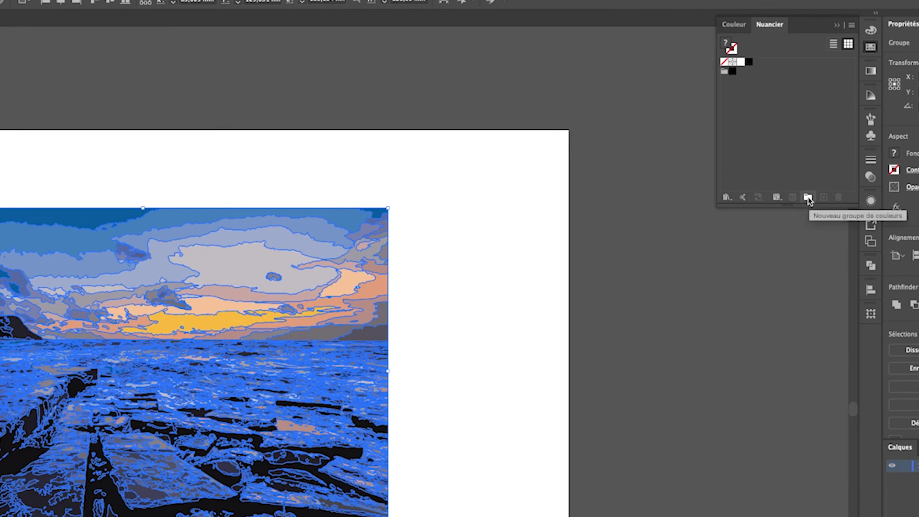
- Create a new colour group named 'photo' from the traced artwork's colours
{"action": "left_click", "coordinate": [808, 198]}
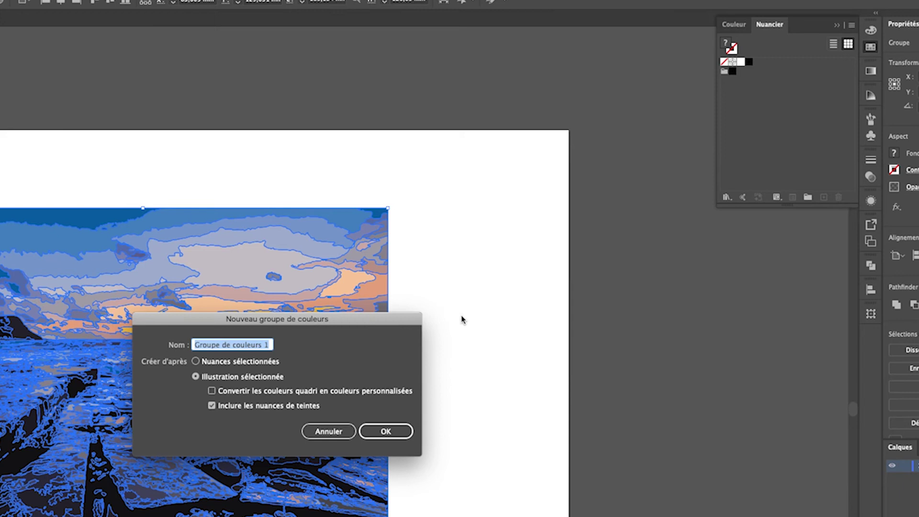
{"action": "left_click_drag", "start_coordinate": [335, 326], "coordinate": [286, 44]}
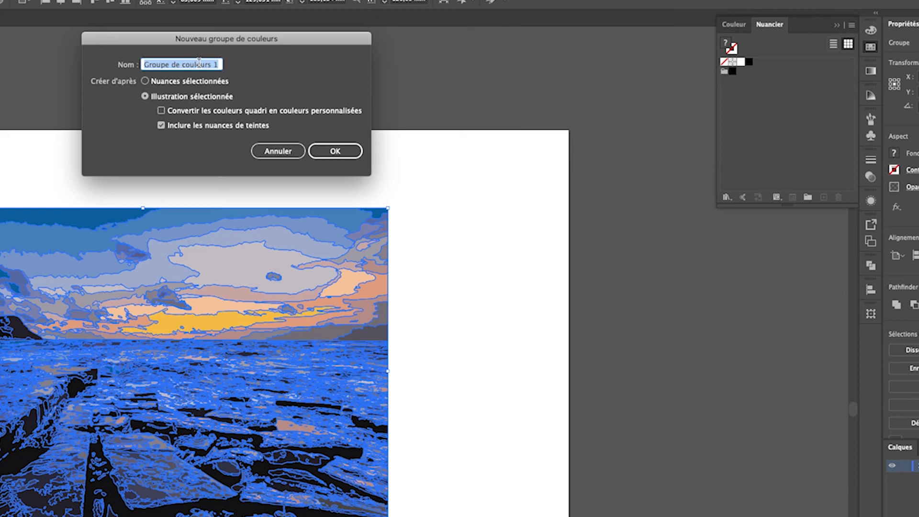
{"action": "type", "text": "photo"}
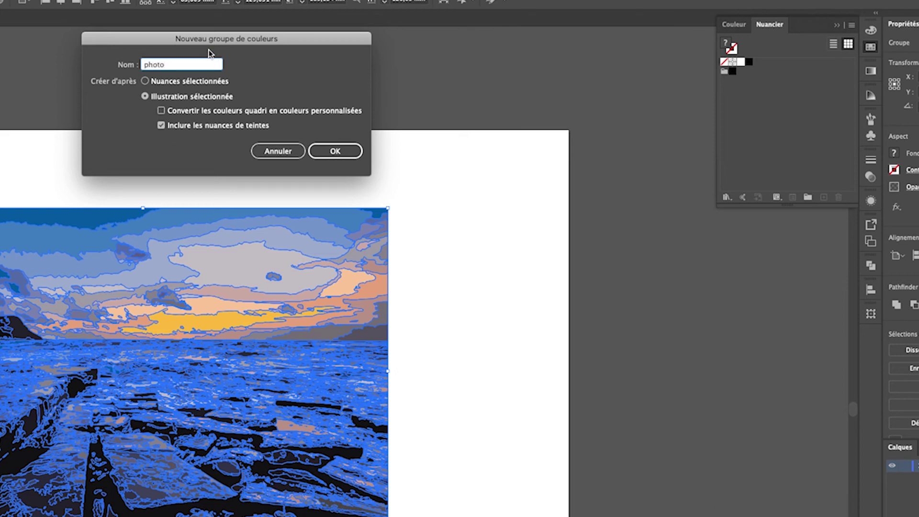
{"action": "left_click", "coordinate": [334, 150]}
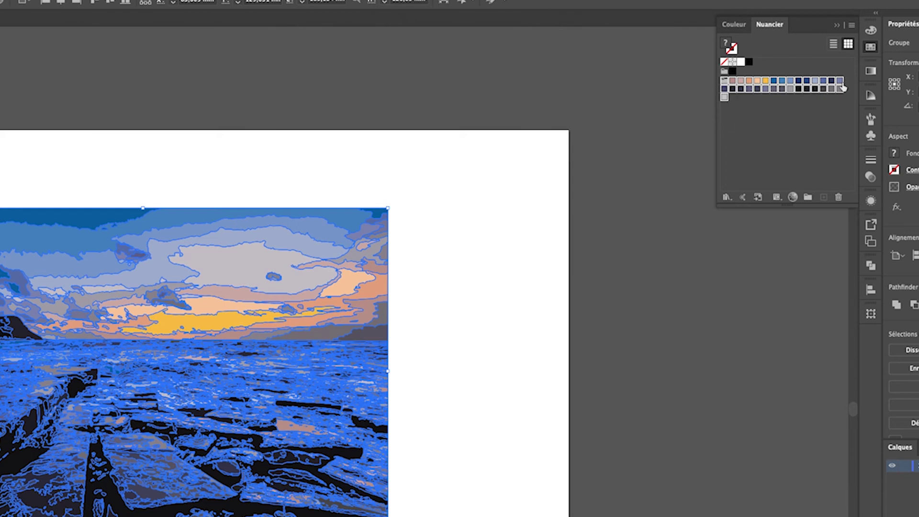
- Deselect the group's swatches and delete the traced photo from the artboard
{"action": "left_click", "coordinate": [784, 119]}
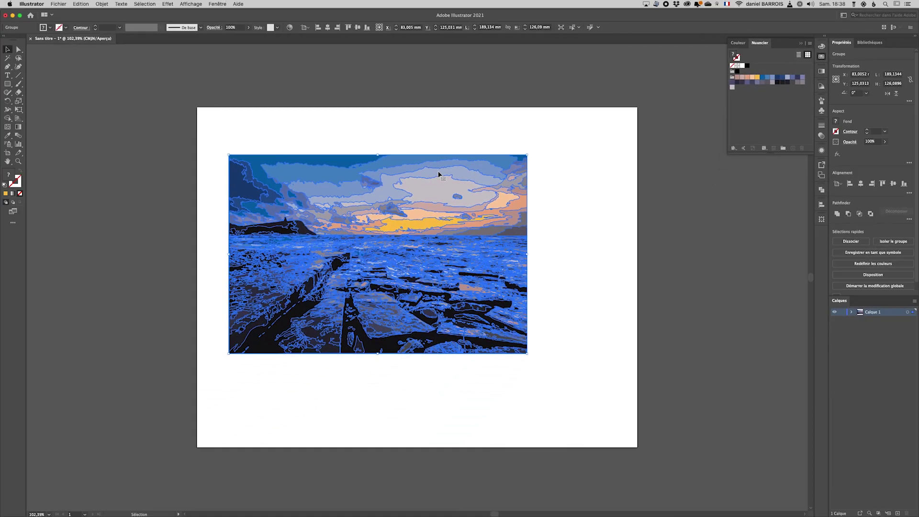
{"action": "key", "text": "Delete"}
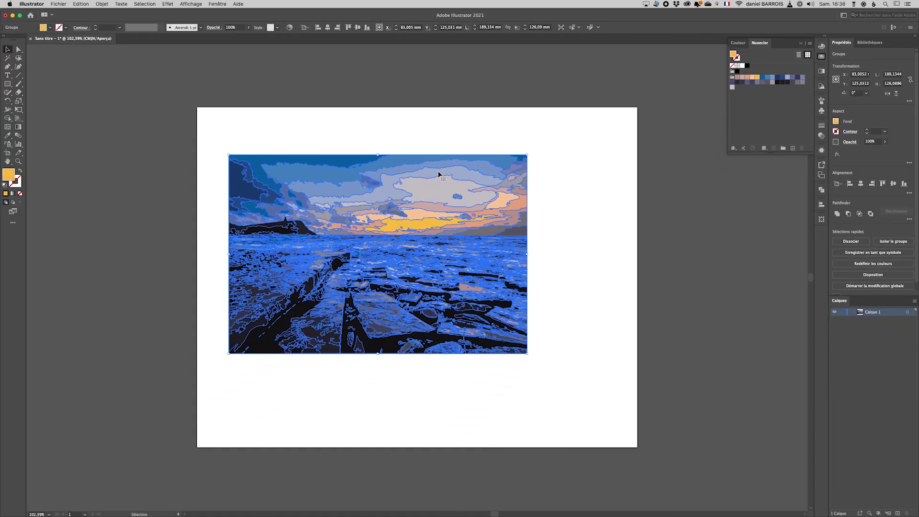
{"action": "left_click", "coordinate": [7, 84]}
- Draw a square and fill it with a dark navy swatch from the 'photo' group
{"action": "left_click_drag", "start_coordinate": [265, 189], "coordinate": [343, 262]}
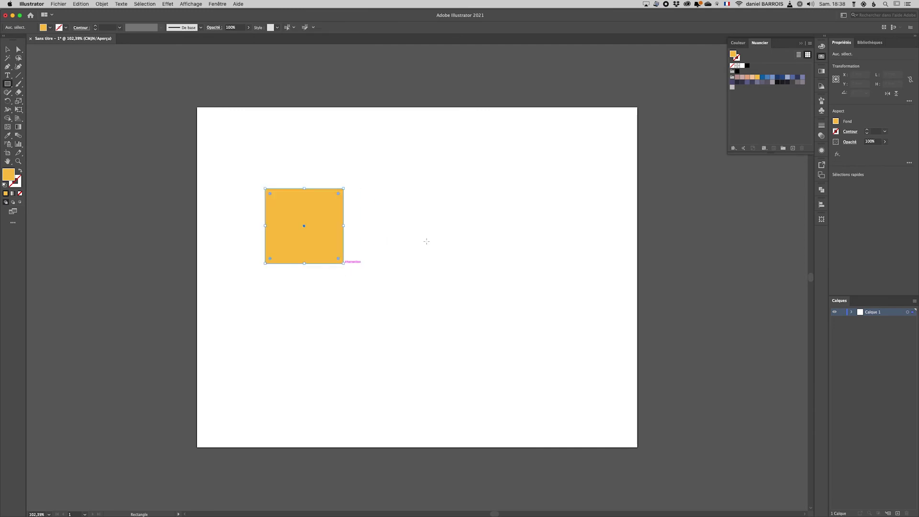
{"action": "left_click", "coordinate": [763, 78]}
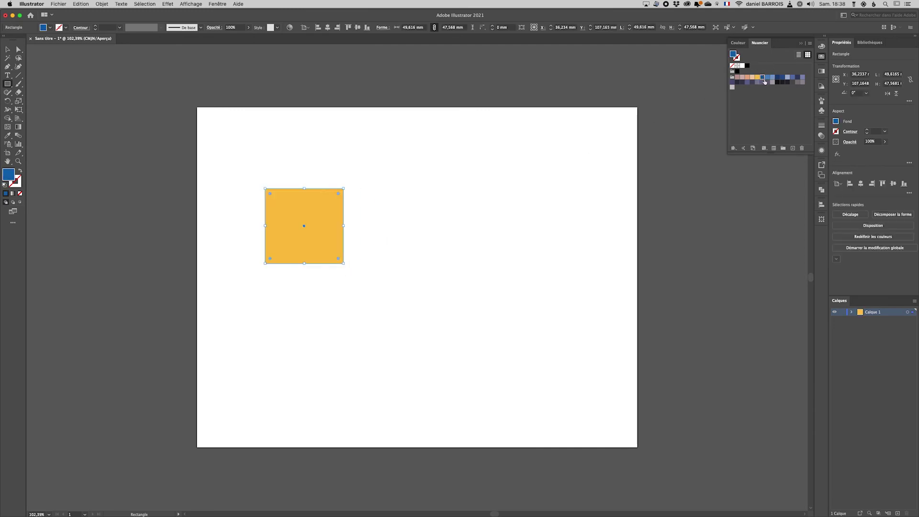
{"action": "left_click", "coordinate": [767, 77]}
{"action": "left_click", "coordinate": [756, 82]}
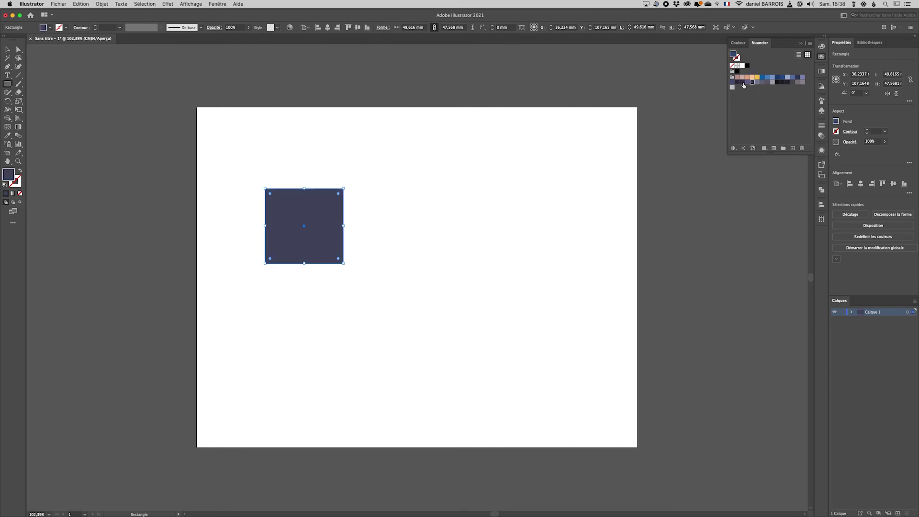
{"action": "left_click", "coordinate": [743, 83]}
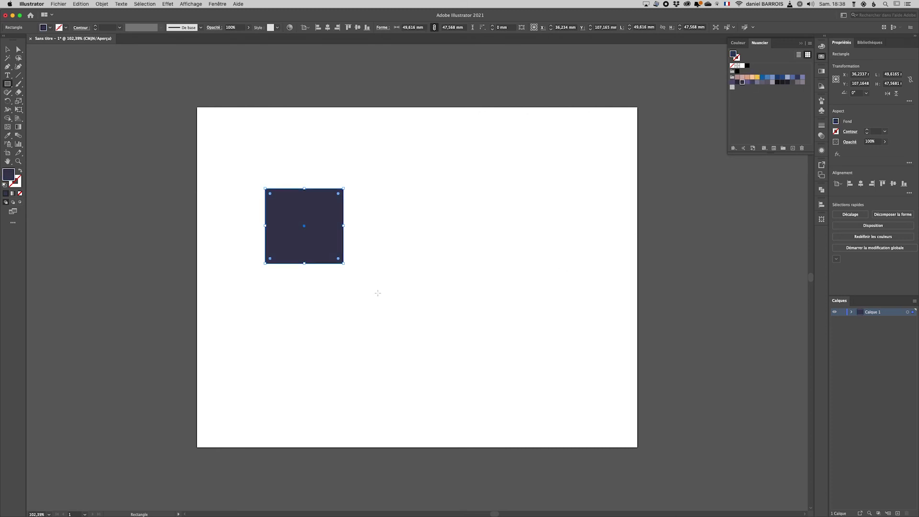